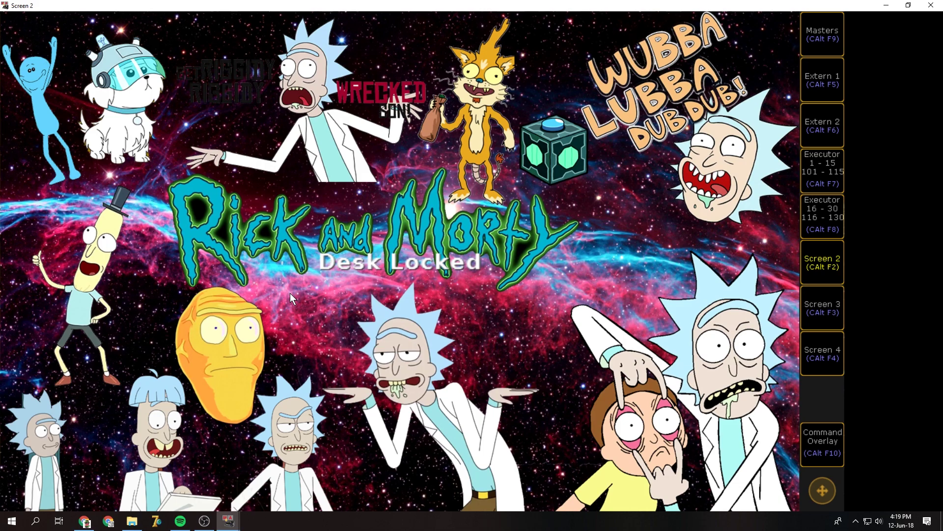
# Step: Unlock the desk and delete macro 1545 ADJUST TIME#2 from the OTHER macro page
pyautogui.click(290, 293)
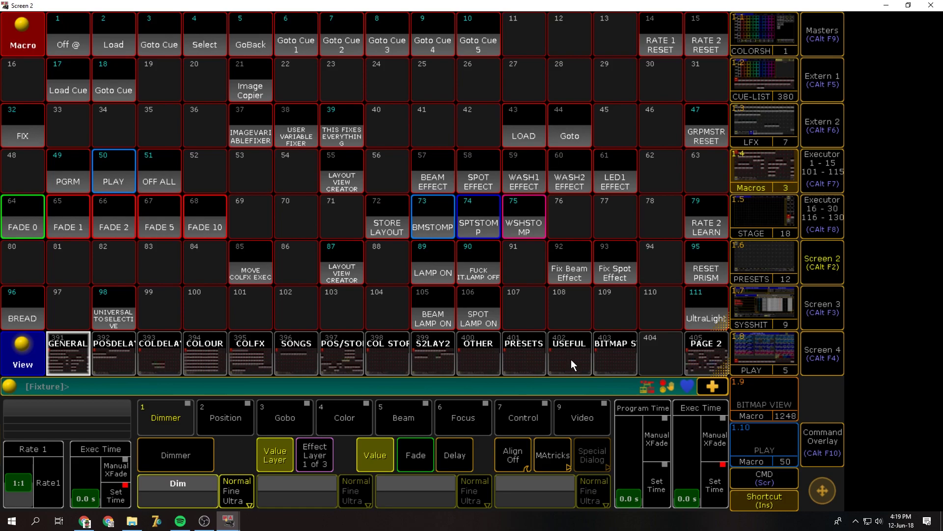
pyautogui.click(474, 354)
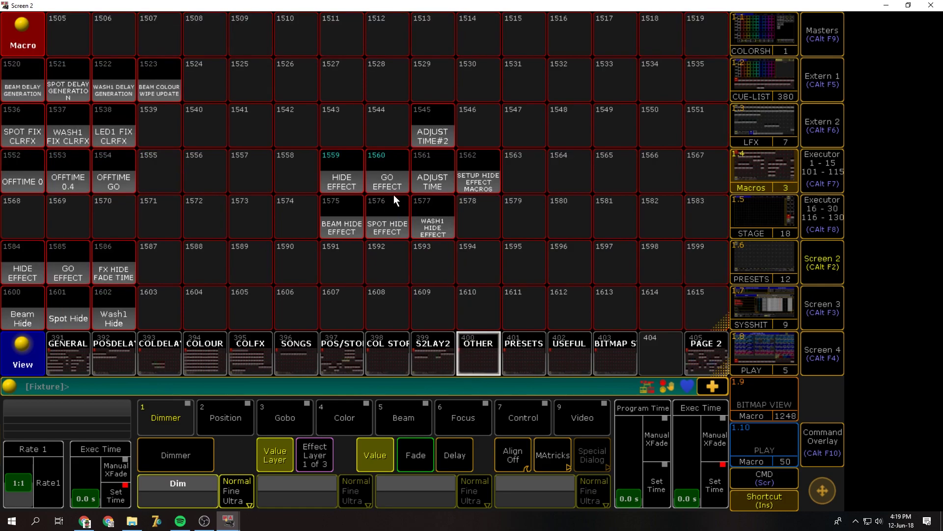
pyautogui.press('Delete')
pyautogui.click(438, 131)
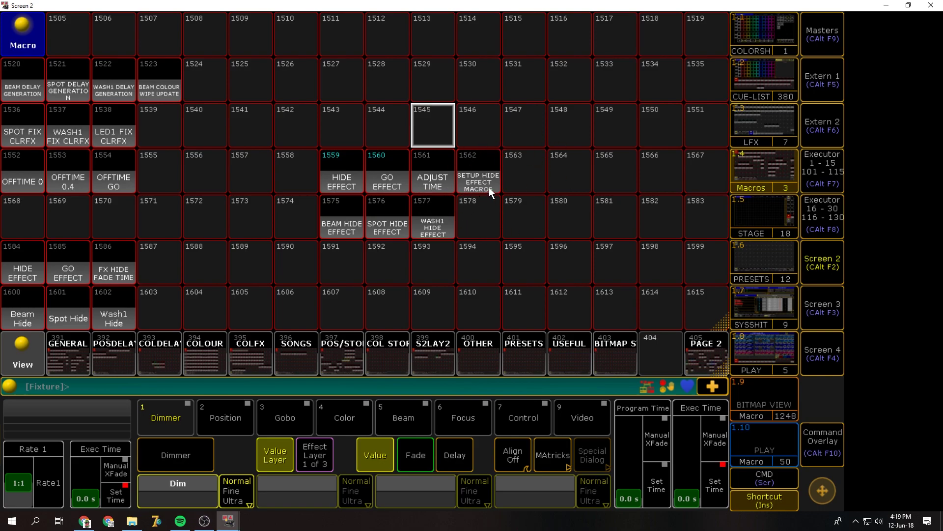
pyautogui.click(838, 170)
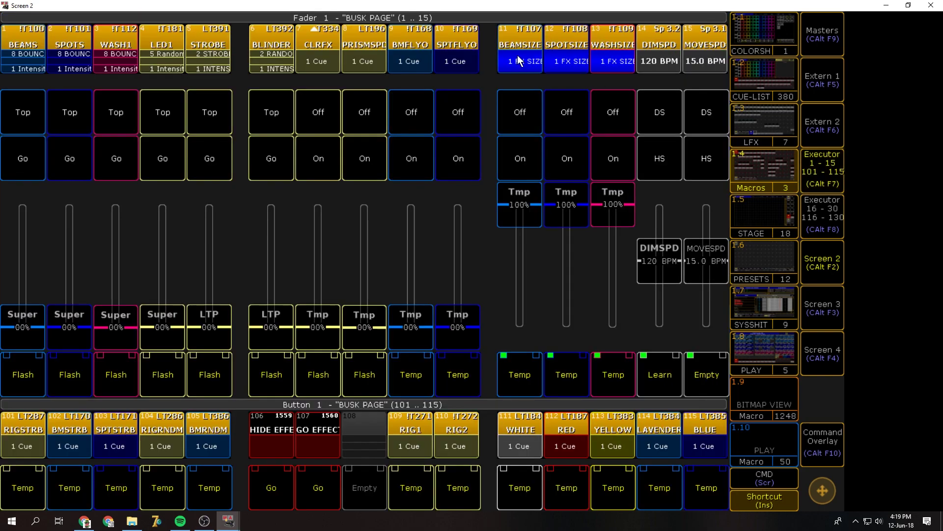
pyautogui.click(817, 159)
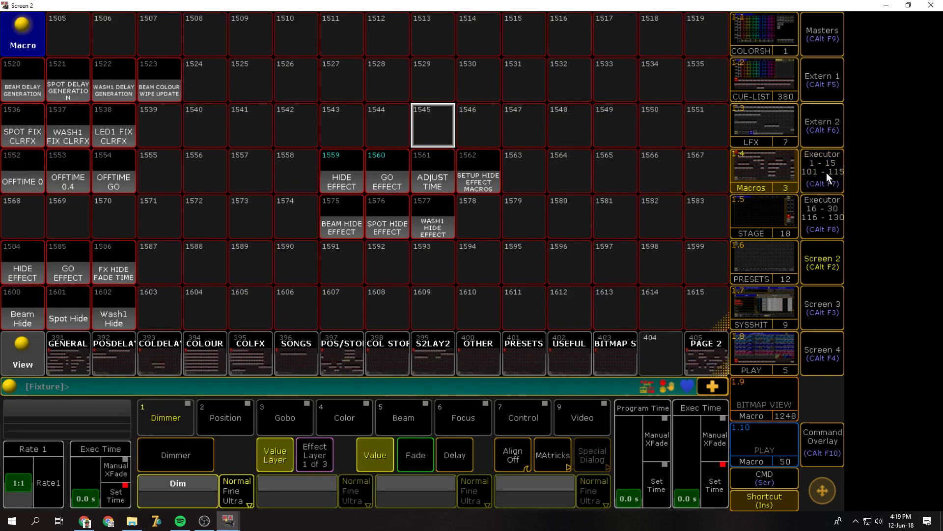
pyautogui.click(827, 173)
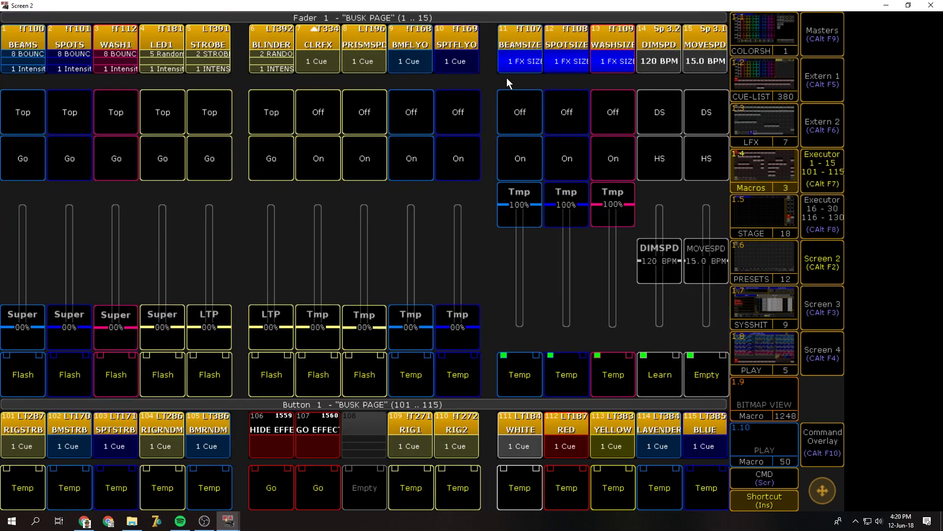
pyautogui.click(827, 183)
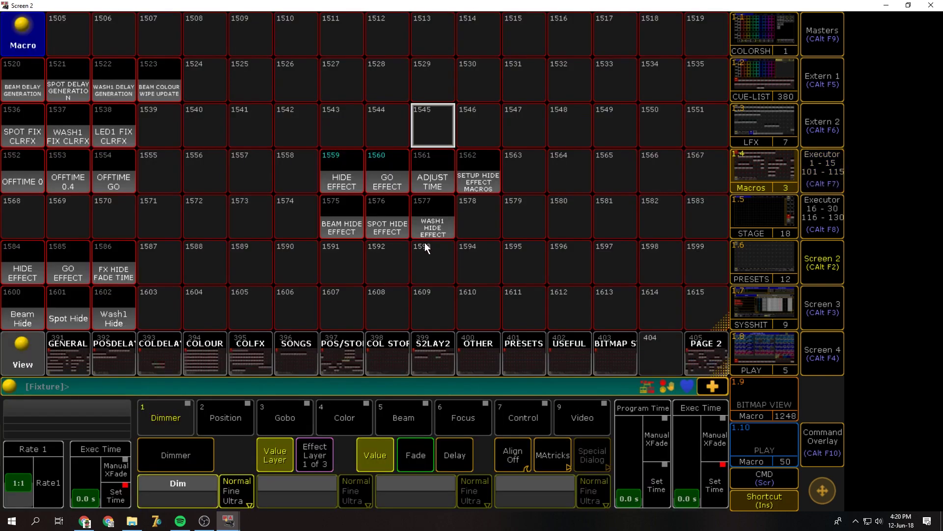
# Step: Run SETUP HIDE EFFECT MACROS with beam 1.11, spot 1.12, wash 1.13 and fade time 1
pyautogui.click(487, 185)
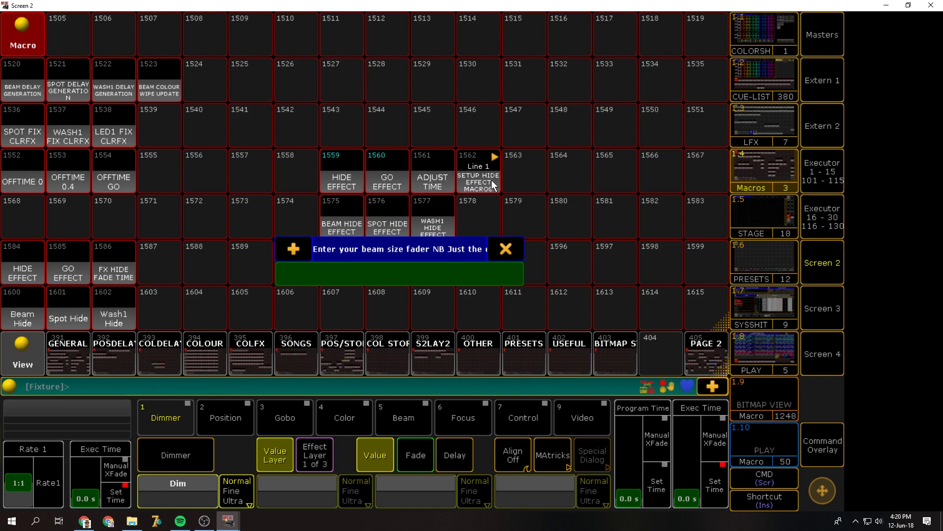
pyautogui.write('1.11')
pyautogui.press('Return')
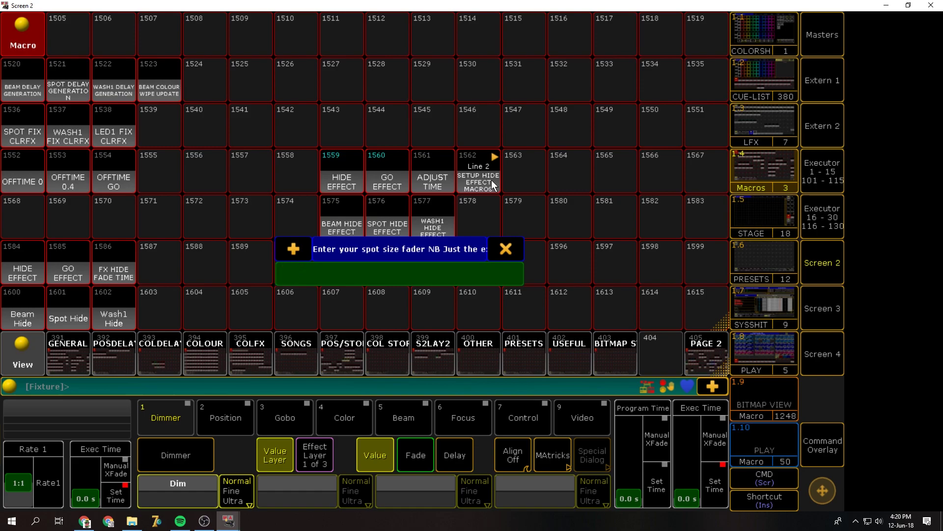
pyautogui.write('1.12')
pyautogui.press('Return')
pyautogui.write('1.13')
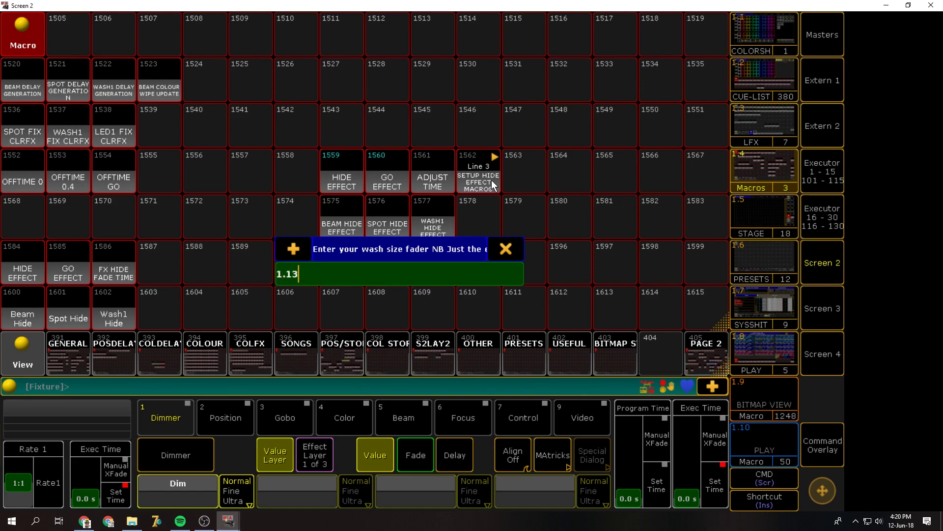
pyautogui.press('Return')
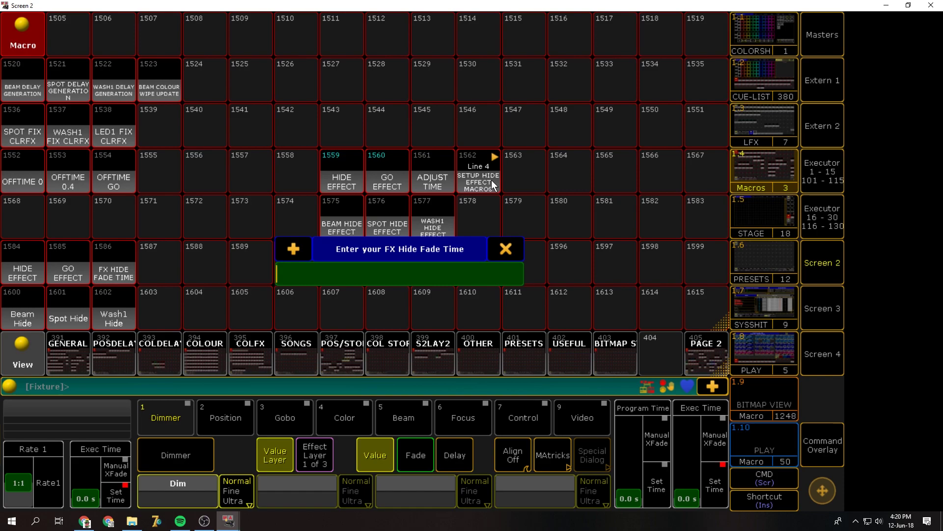
pyautogui.write('1')
pyautogui.press('Return')
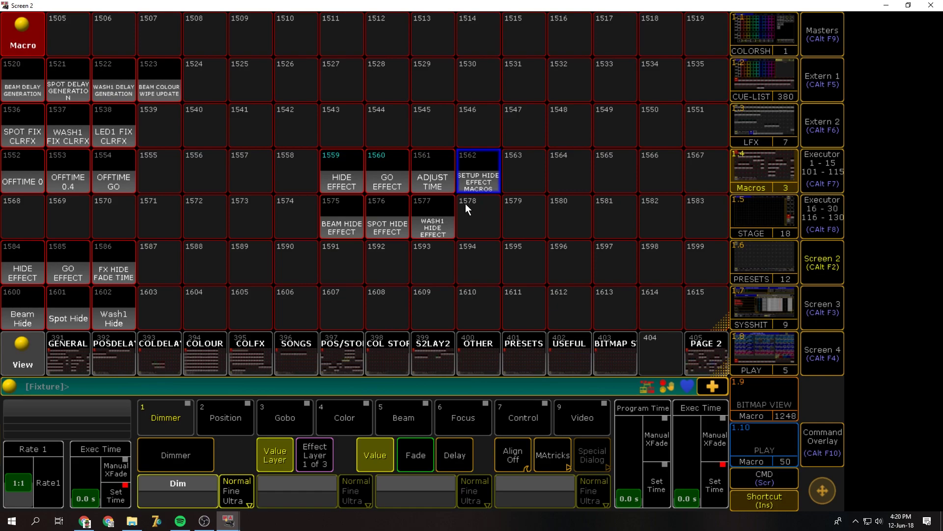
# Step: Run macros 1575 BEAM, 1576 SPOT and 1577 WASH1 HIDE EFFECT, then run each again
pyautogui.click(342, 227)
pyautogui.click(385, 223)
pyautogui.click(428, 231)
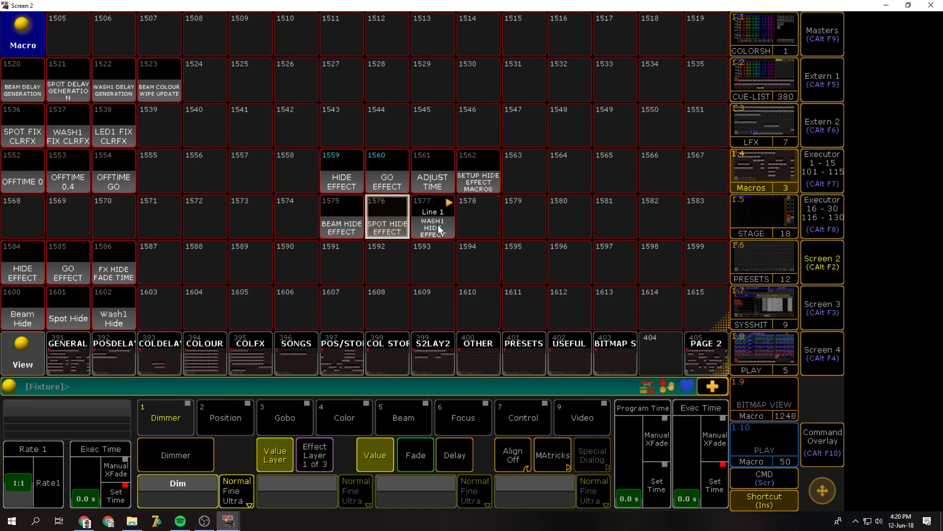
pyautogui.click(374, 226)
pyautogui.click(347, 228)
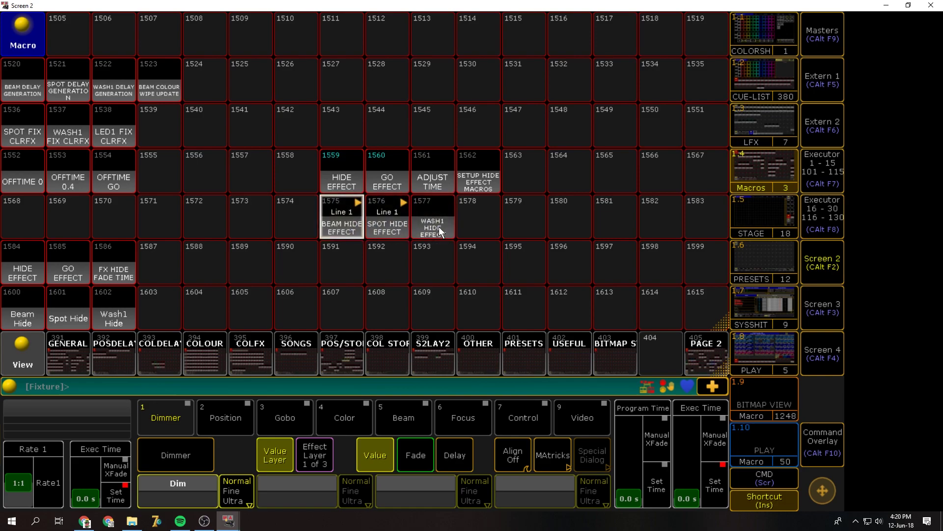
pyautogui.click(439, 226)
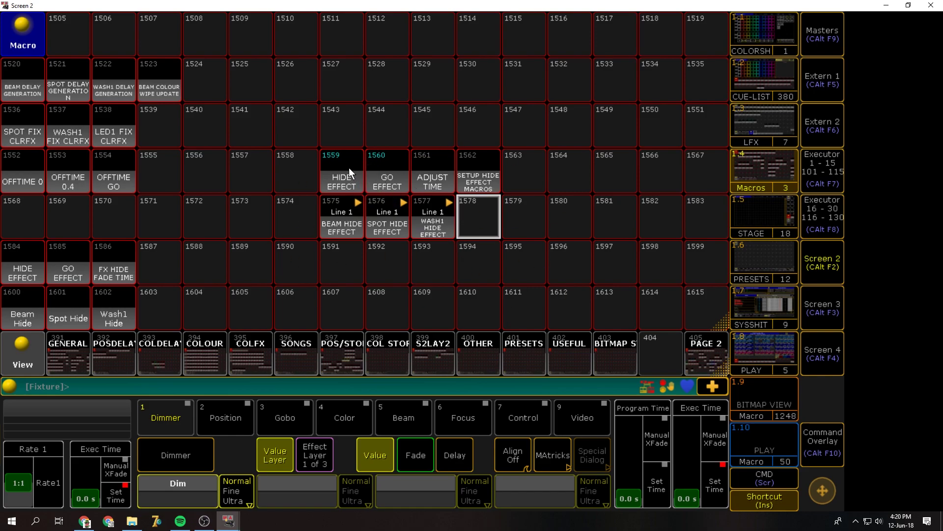
# Step: On the busk page, fire HIDE EFFECTS on executor 106, then GO EFFECTS on 107
pyautogui.click(835, 169)
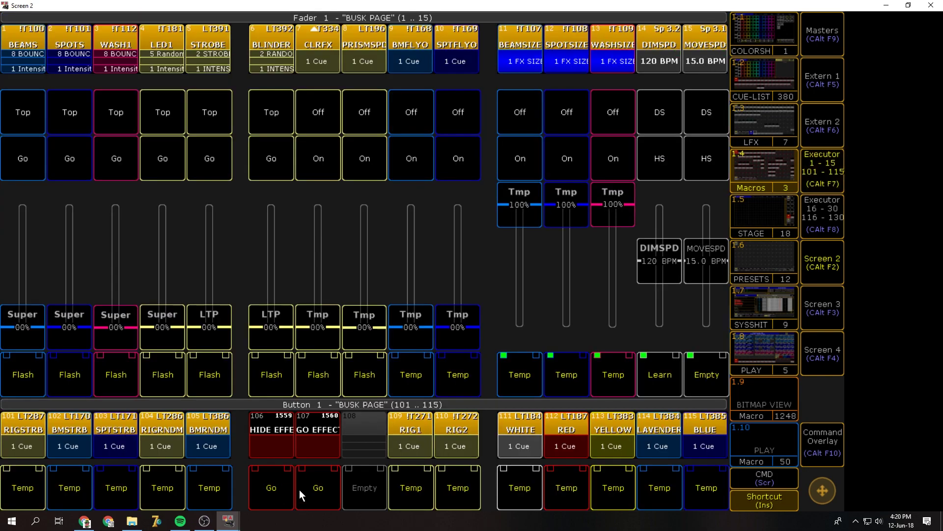
pyautogui.click(280, 487)
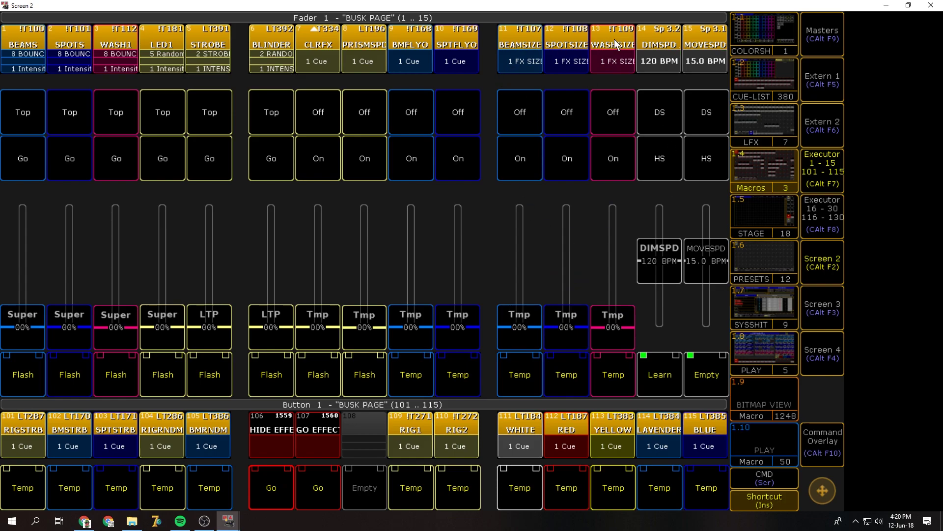
pyautogui.click(318, 490)
pyautogui.click(764, 169)
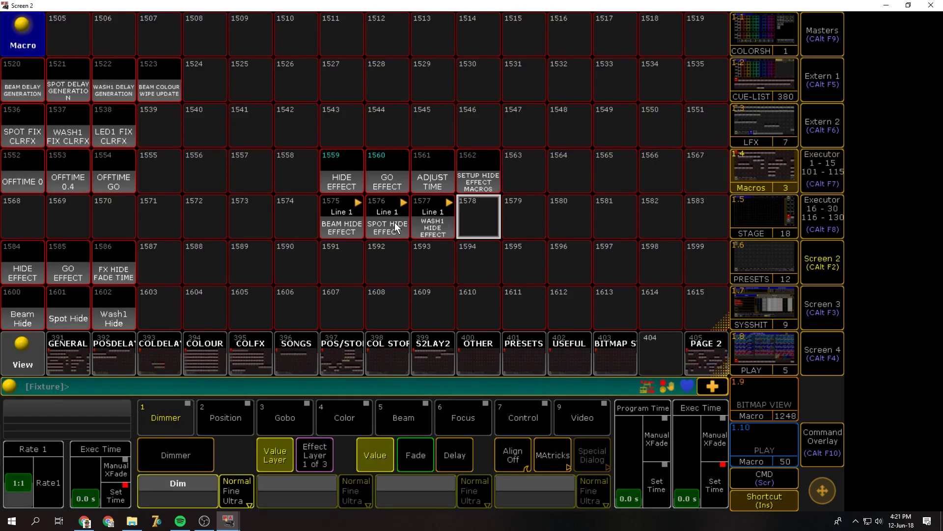
# Step: Repeat the hide and restore test for the spot and wash effect sizes
pyautogui.click(822, 169)
pyautogui.click(262, 483)
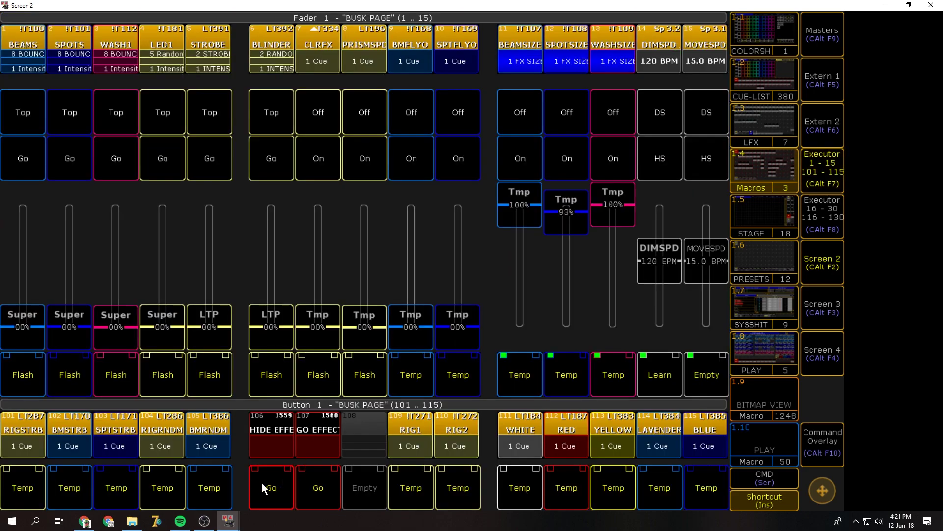
pyautogui.click(340, 479)
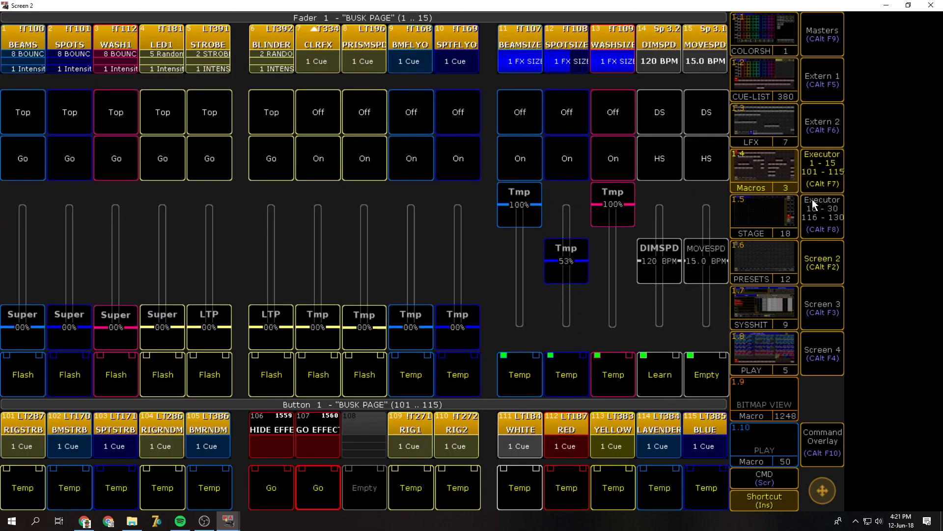
pyautogui.click(831, 182)
pyautogui.click(832, 182)
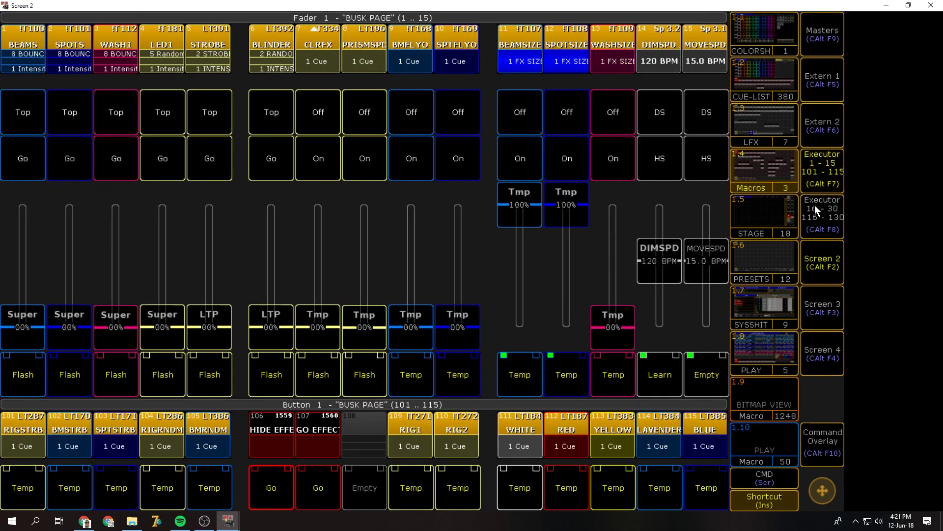
pyautogui.click(314, 482)
# Step: Check macro 1561 ADJUST TIME's line, then run it with a fade time of 0
pyautogui.click(810, 169)
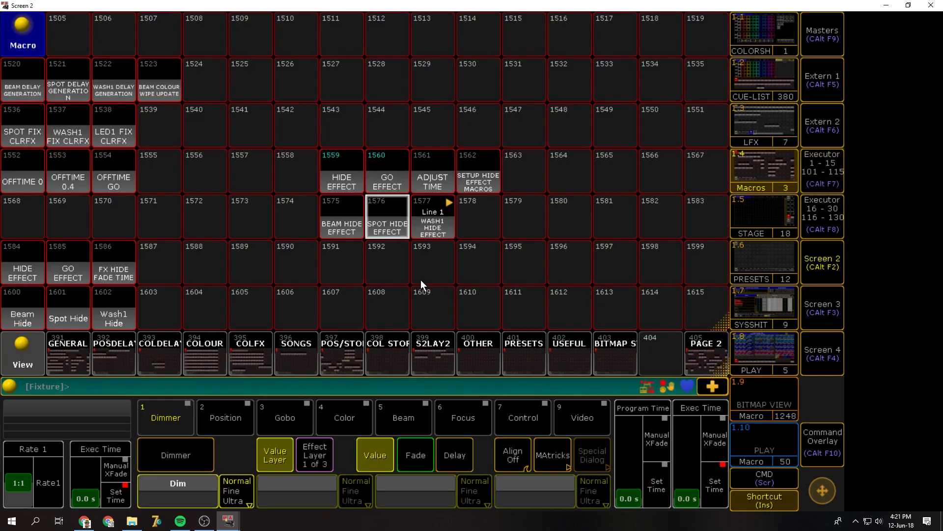
pyautogui.rightClick(423, 169)
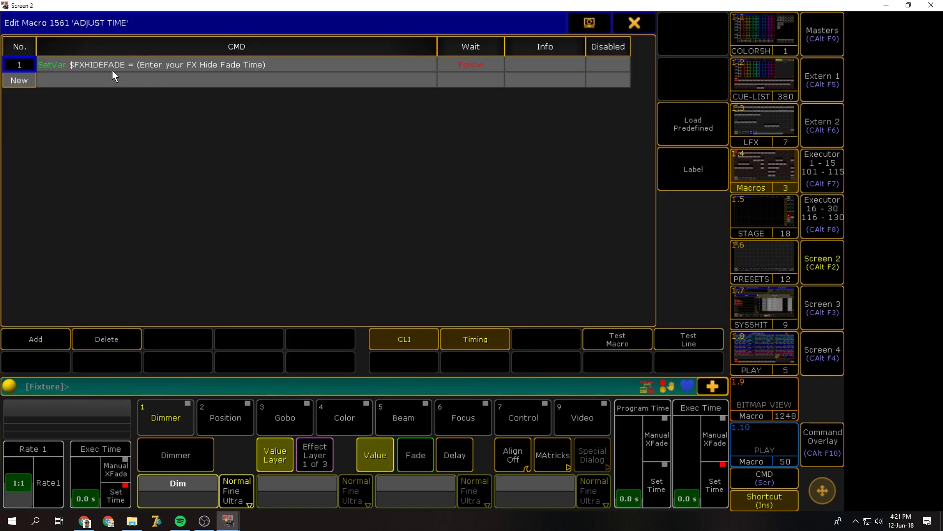
pyautogui.click(635, 22)
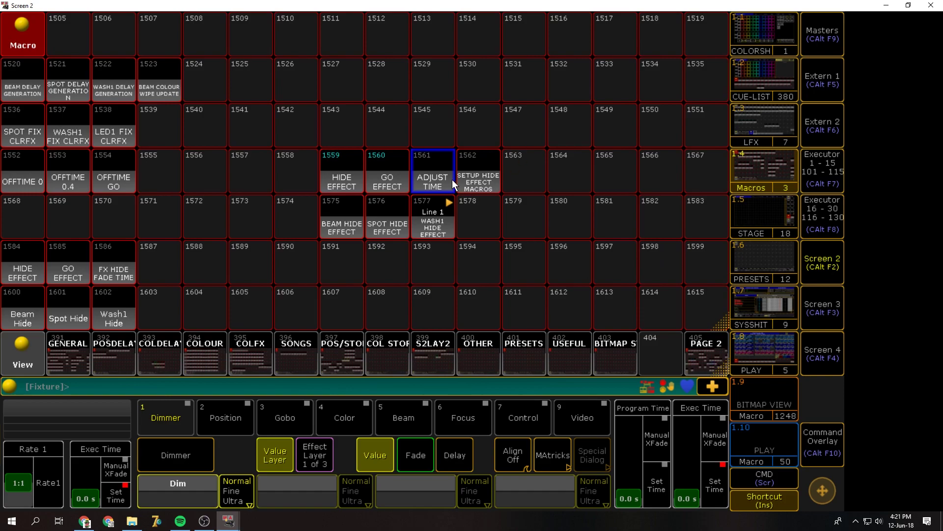
pyautogui.click(452, 178)
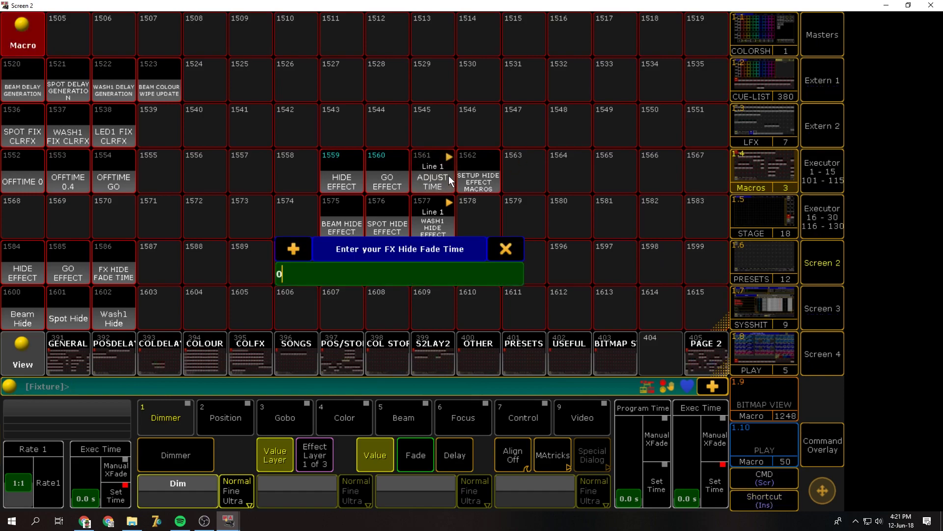
pyautogui.press('Return')
pyautogui.click(817, 153)
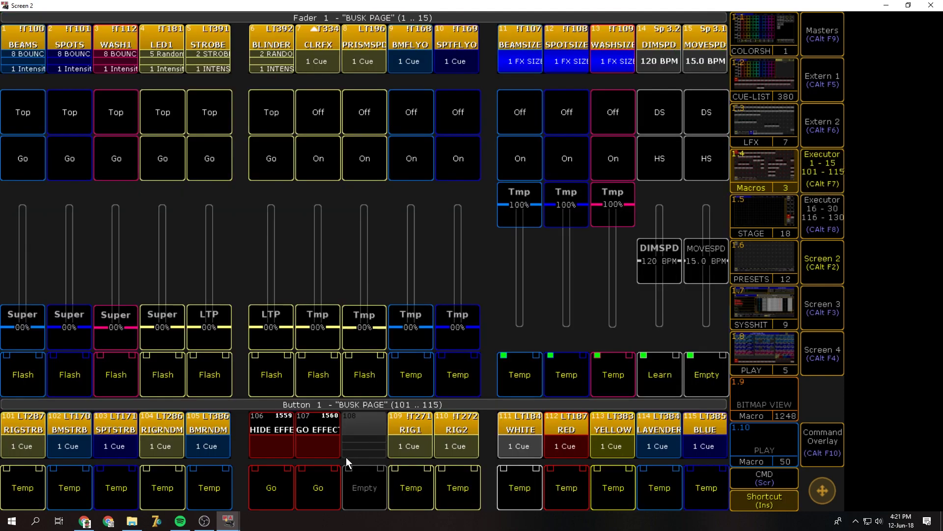
# Step: Copy macro 1561 ADJUST TIME into the empty macro slot 1545
pyautogui.click(832, 169)
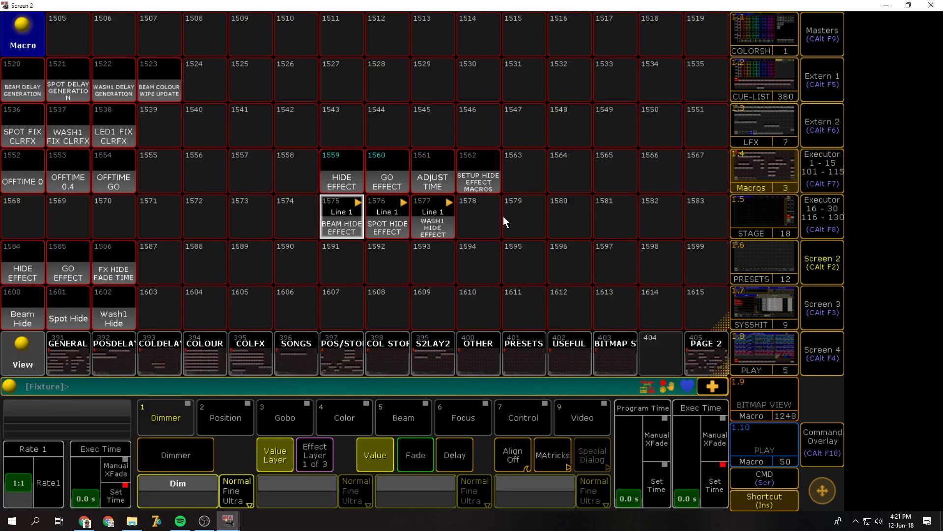
pyautogui.click(816, 443)
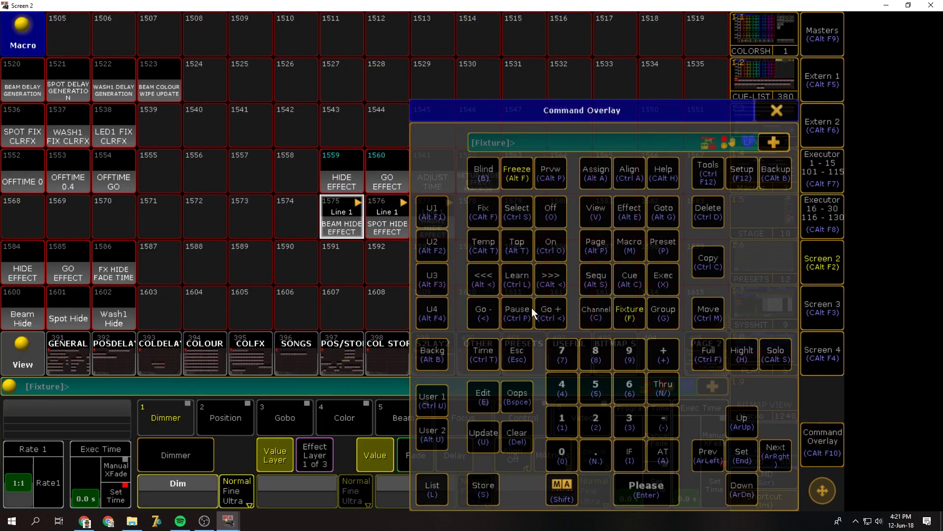
pyautogui.click(713, 263)
pyautogui.click(774, 109)
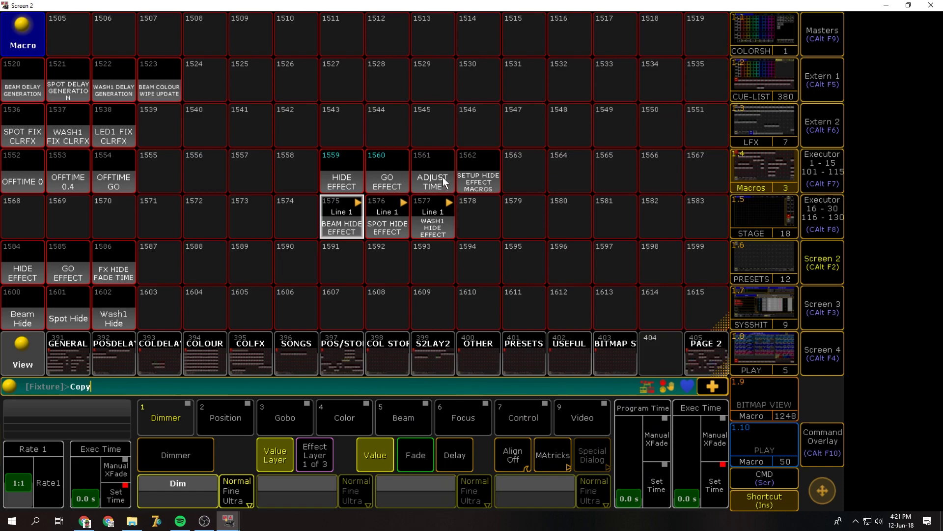
pyautogui.click(442, 177)
pyautogui.click(440, 131)
# Step: Edit macro 1545's line 1 to read SetVar $FXHIDEFADE = 5
pyautogui.rightClick(440, 132)
pyautogui.doubleClick(288, 73)
pyautogui.press('End')
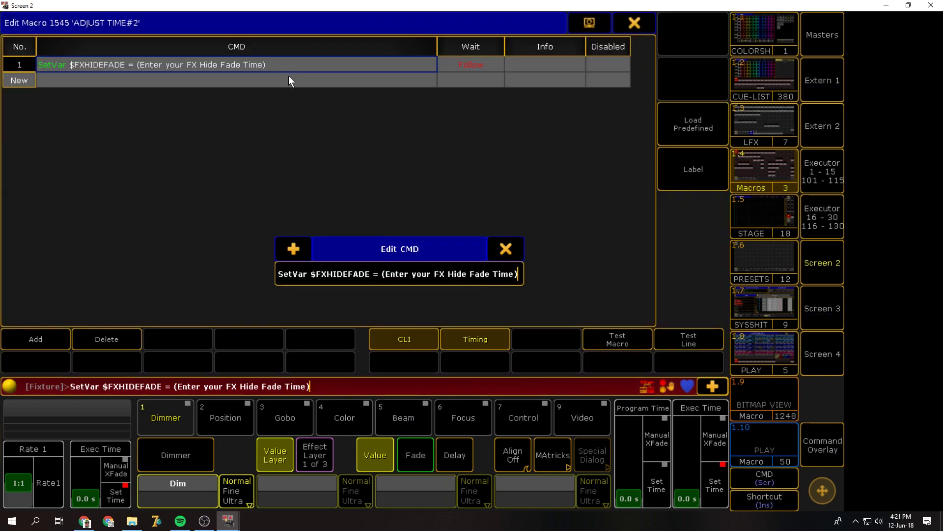
pyautogui.press('BackSpace')
pyautogui.press('BackSpace')
pyautogui.press('BackSpace')
pyautogui.press('BackSpace')
pyautogui.press('BackSpace')
pyautogui.press('BackSpace')
pyautogui.press('BackSpace')
pyautogui.press('BackSpace')
pyautogui.press('BackSpace')
pyautogui.press('BackSpace')
pyautogui.press('BackSpace')
pyautogui.press('BackSpace')
pyautogui.press('BackSpace')
pyautogui.press('BackSpace')
pyautogui.press('BackSpace')
pyautogui.press('BackSpace')
pyautogui.press('BackSpace')
pyautogui.press('BackSpace')
pyautogui.press('BackSpace')
pyautogui.press('BackSpace')
pyautogui.press('BackSpace')
pyautogui.press('BackSpace')
pyautogui.press('BackSpace')
pyautogui.press('BackSpace')
pyautogui.press('BackSpace')
pyautogui.press('BackSpace')
pyautogui.press('BackSpace')
pyautogui.press('BackSpace')
pyautogui.press('BackSpace')
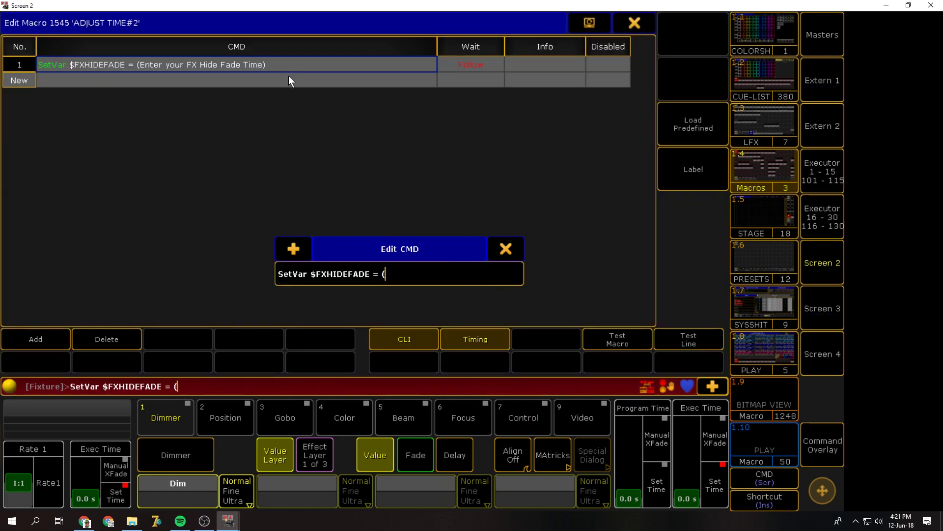
pyautogui.write('5')
pyautogui.press('Return')
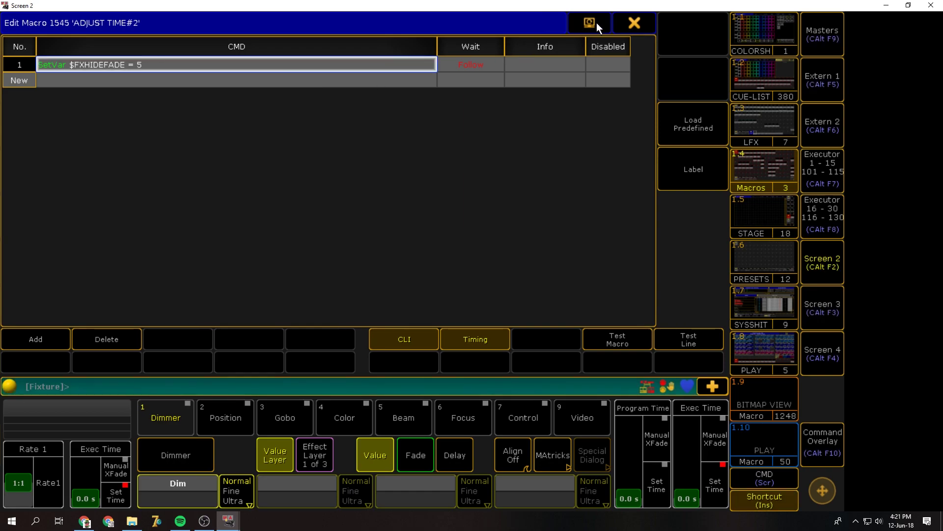
pyautogui.click(635, 22)
# Step: Hide effects on executor 106, then run ADJUST TIME with a 0.5 fade time
pyautogui.click(822, 170)
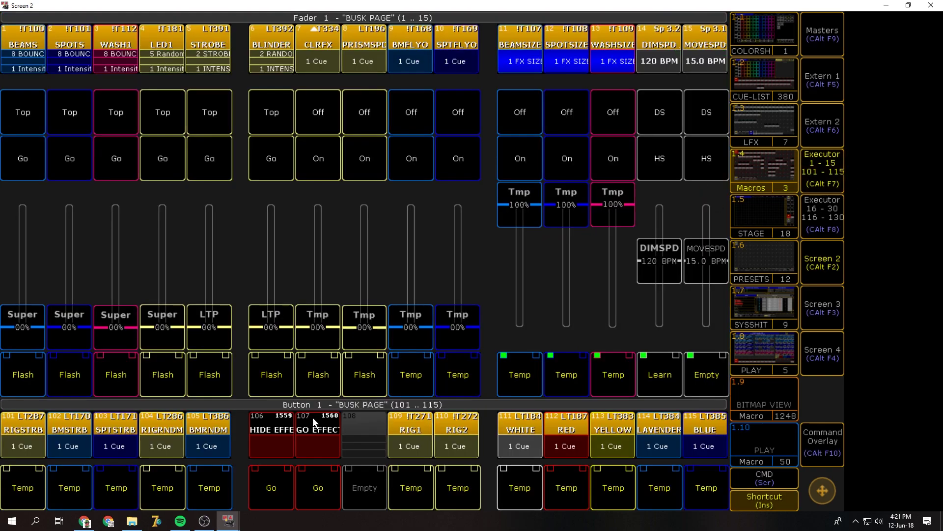
pyautogui.click(264, 489)
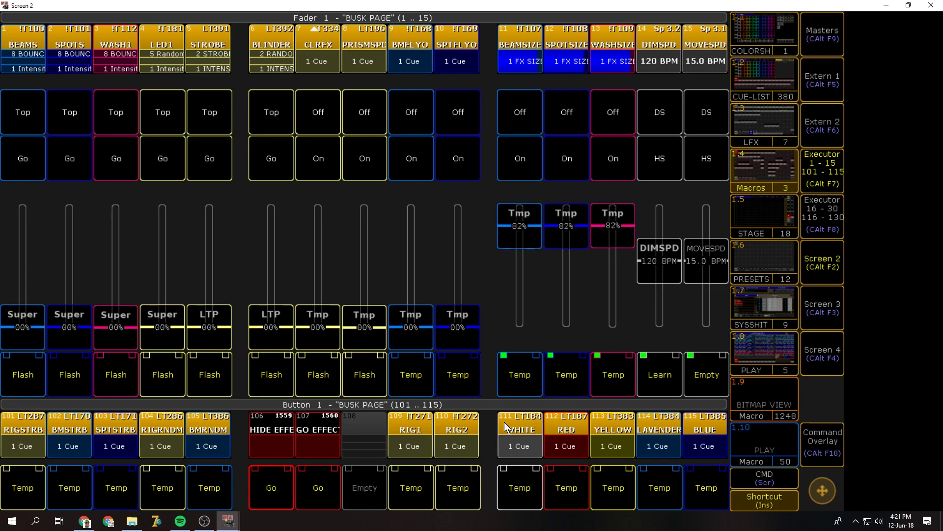
pyautogui.click(813, 169)
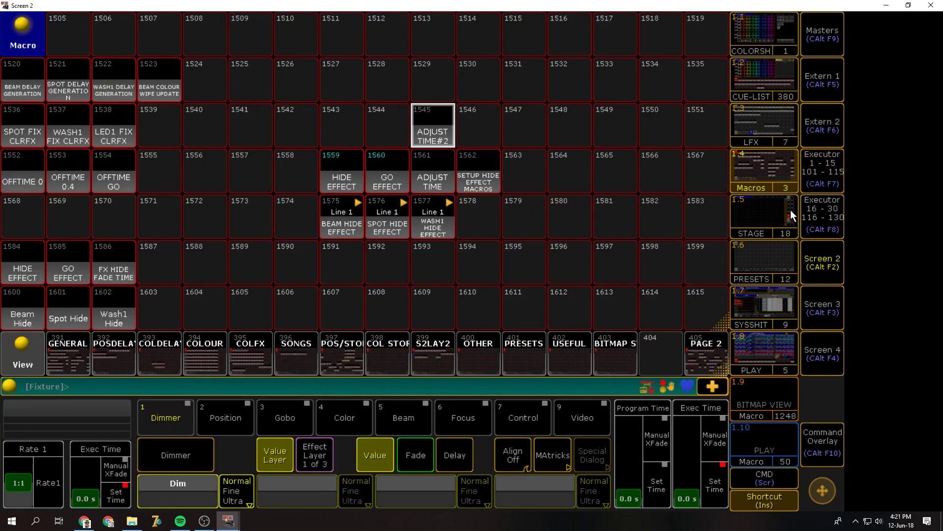
pyautogui.click(826, 181)
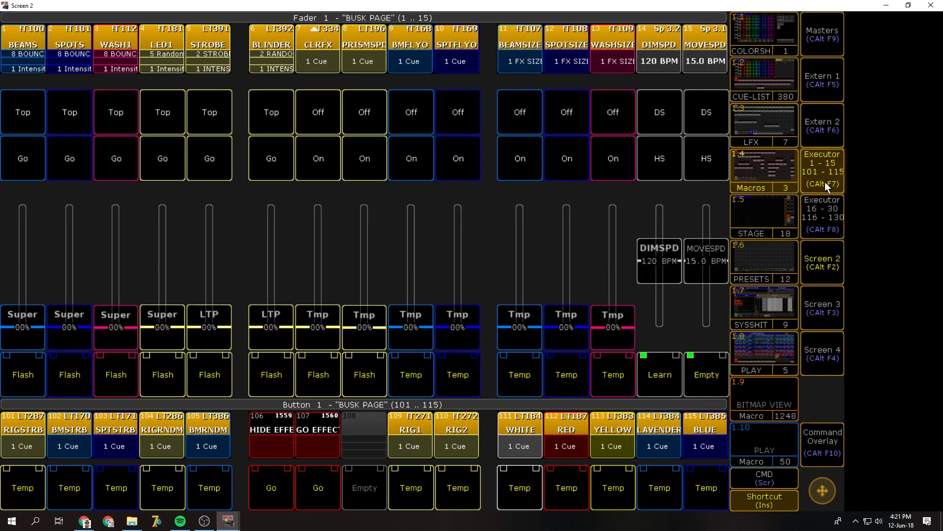
pyautogui.click(825, 183)
pyautogui.click(442, 172)
pyautogui.write('0.5')
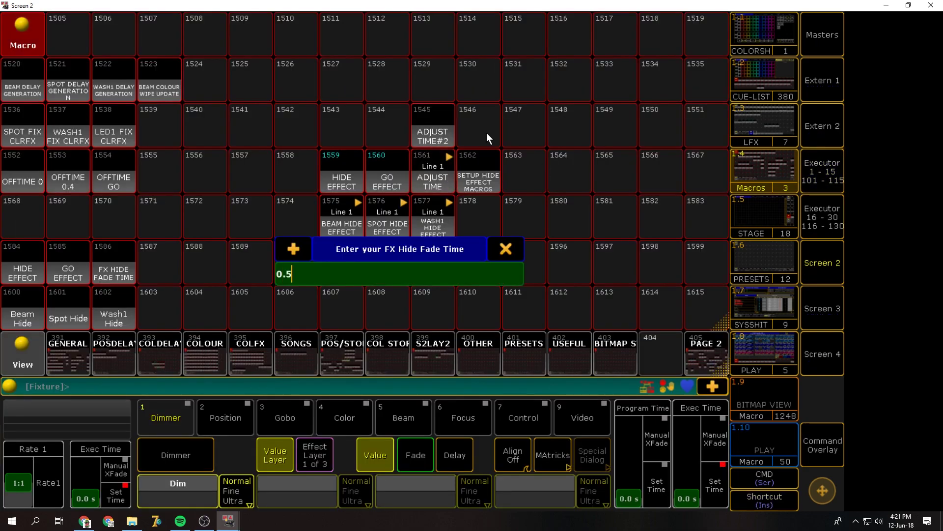
pyautogui.press('Return')
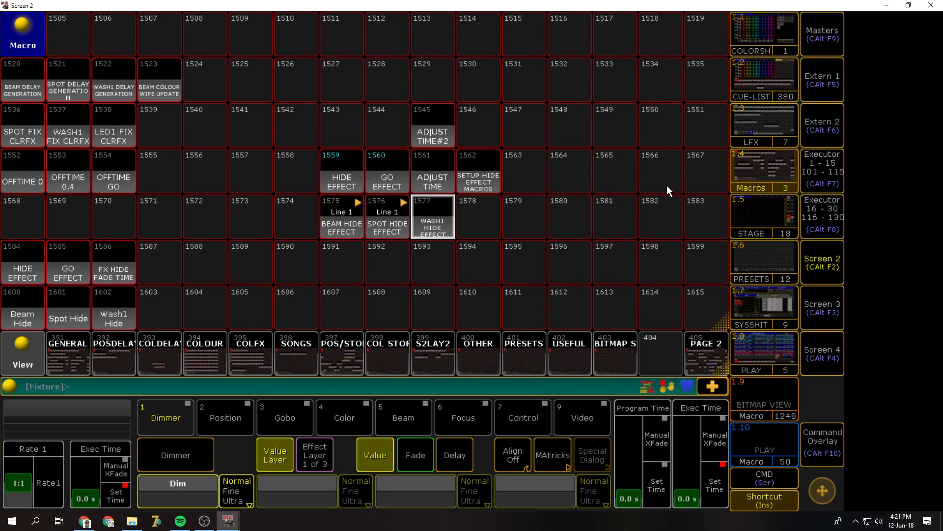
# Step: Restore the effect sizes with GO EFFECT on executor 107
pyautogui.click(804, 170)
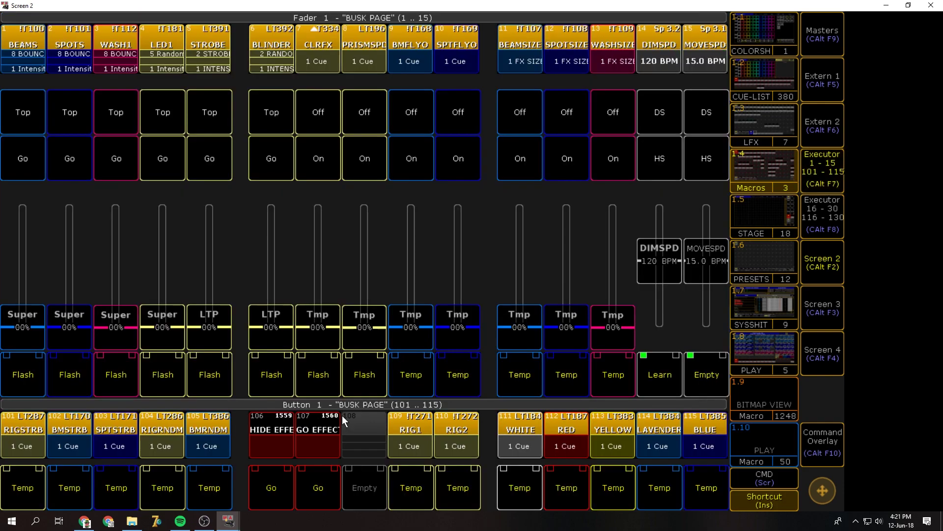
pyautogui.click(309, 489)
pyautogui.click(800, 208)
pyautogui.click(828, 274)
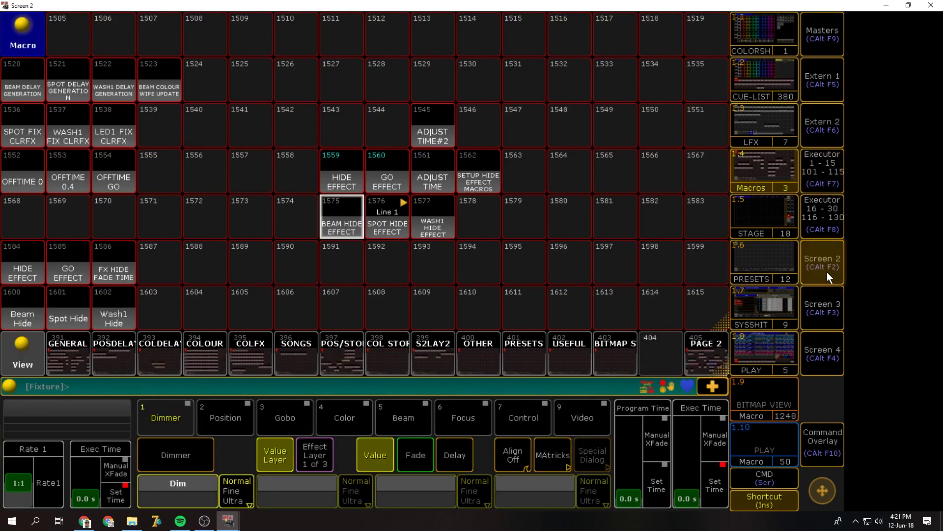
# Step: Scroll the HIDE FX cue list to check the CMD column, then return to the macro pool
pyautogui.click(478, 406)
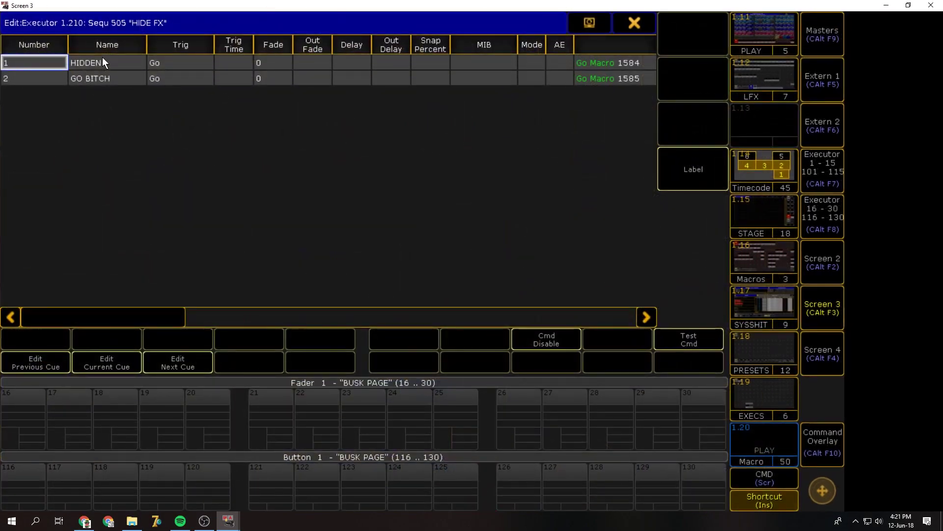
pyautogui.click(107, 78)
pyautogui.moveTo(191, 316); pyautogui.dragTo(274, 324)
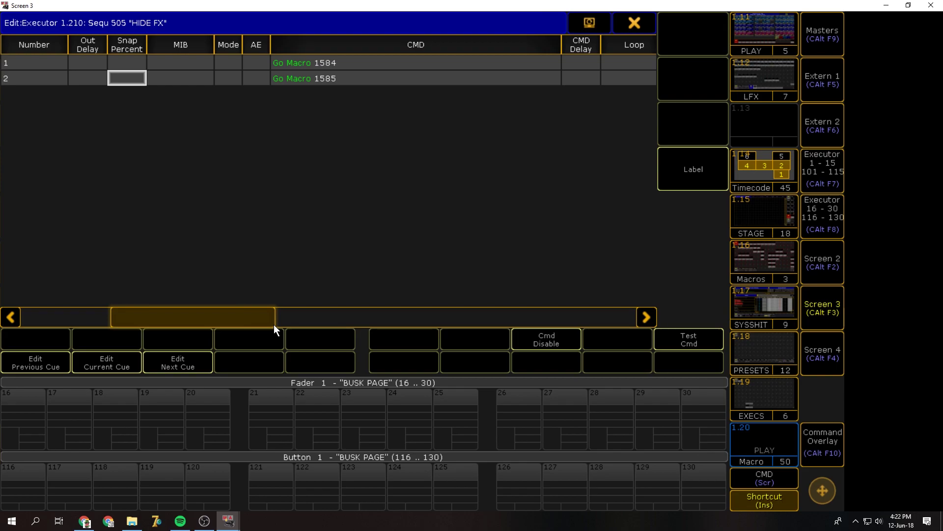
pyautogui.moveTo(273, 324); pyautogui.dragTo(151, 307)
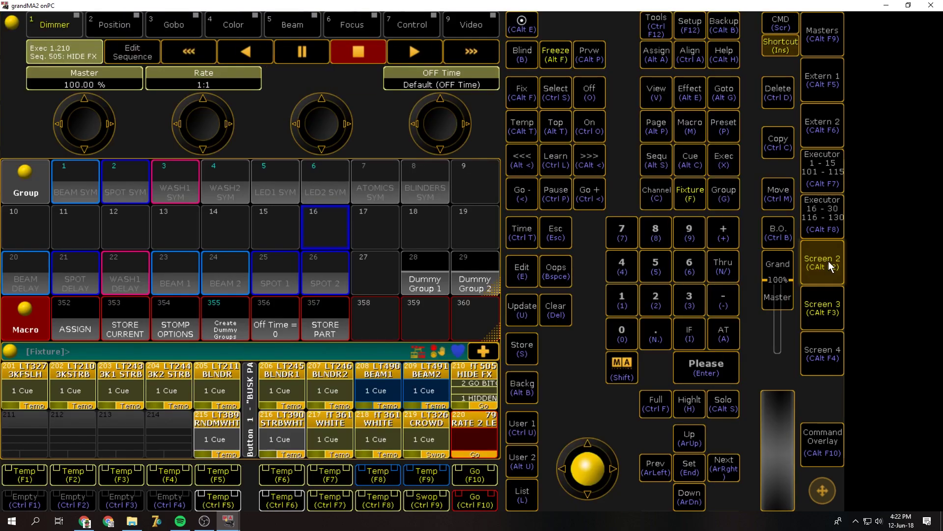
pyautogui.click(828, 261)
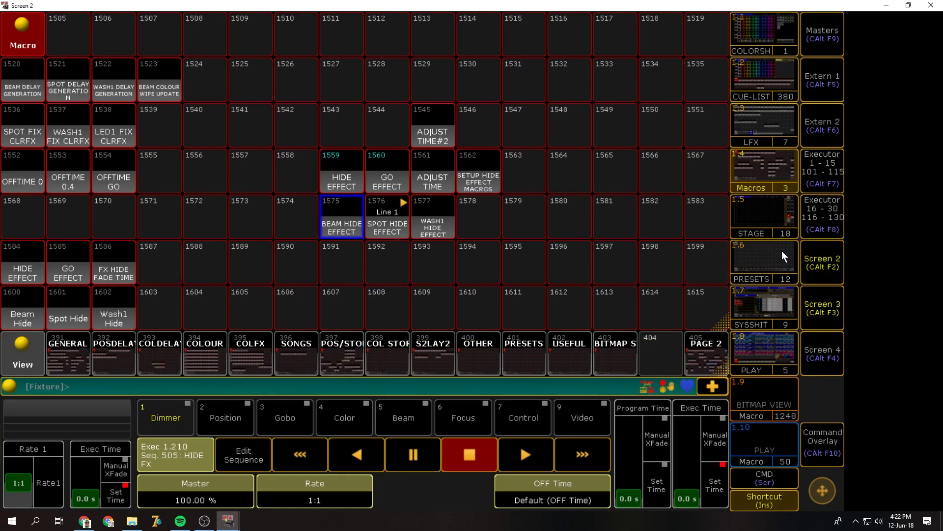
# Step: Raise the EFFECT HIDE FADE time in the COLORSH layout
pyautogui.click(771, 35)
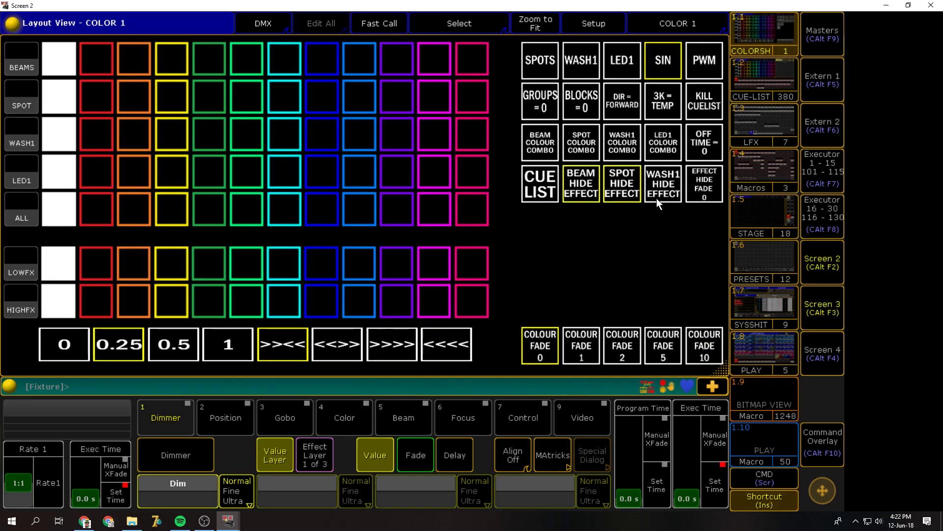
pyautogui.click(615, 186)
pyautogui.click(704, 193)
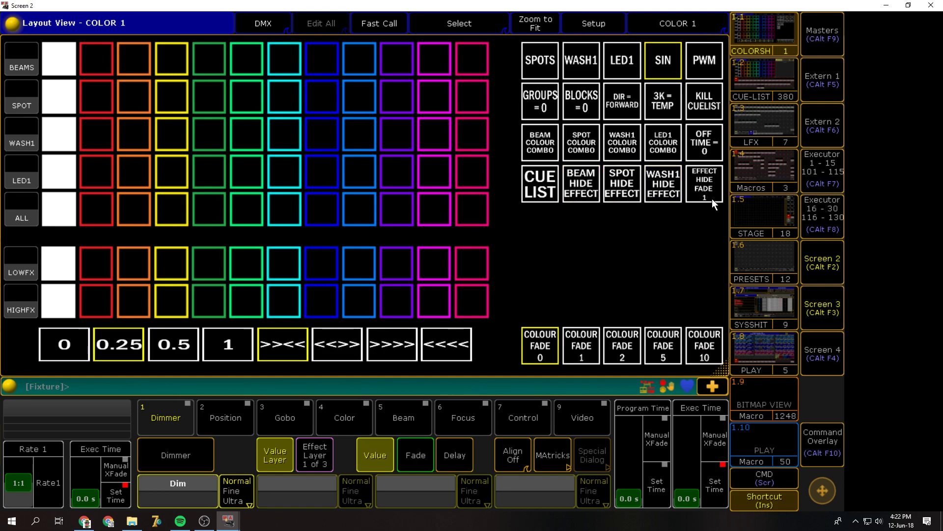
pyautogui.click(769, 176)
# Step: Review macros 1575 BEAM HIDE EFFECT and 1559 HIDE EFFECT in the macro editor
pyautogui.scroll(-20, 551, 358)
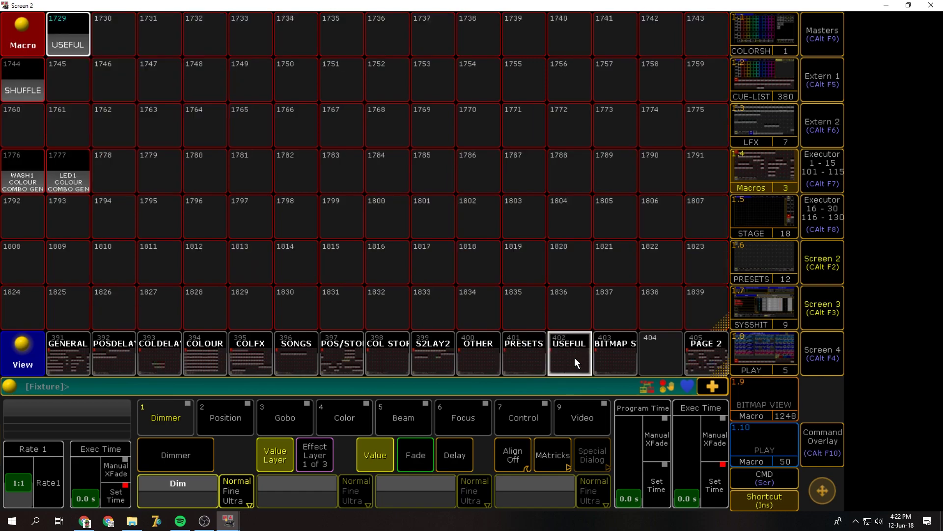
pyautogui.click(480, 360)
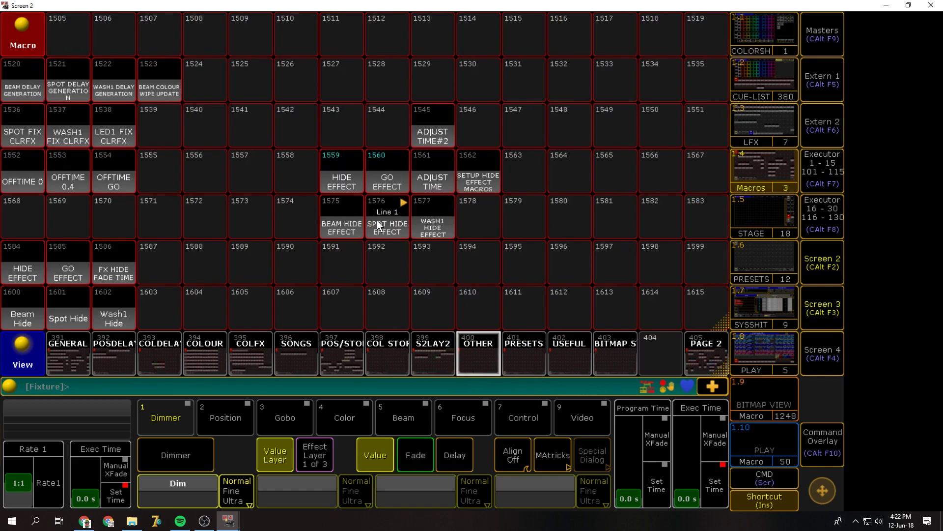
pyautogui.rightClick(343, 220)
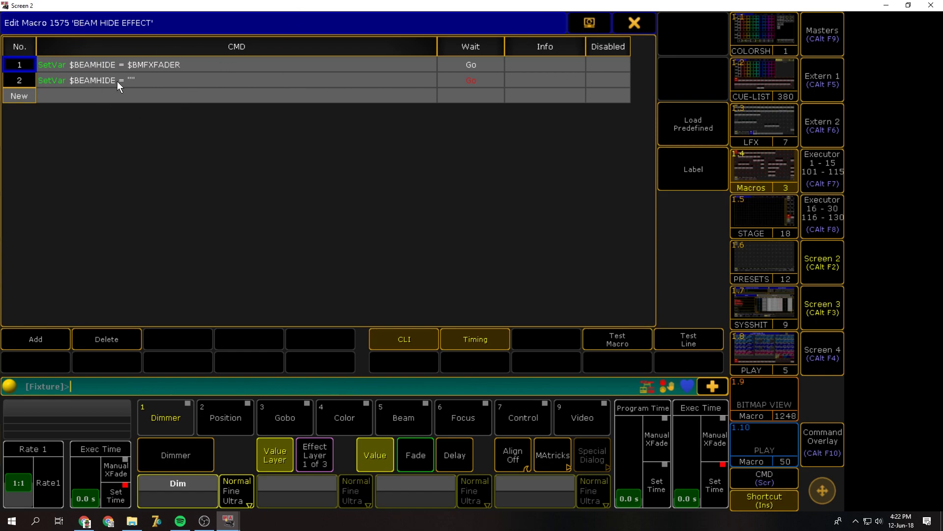
pyautogui.click(632, 23)
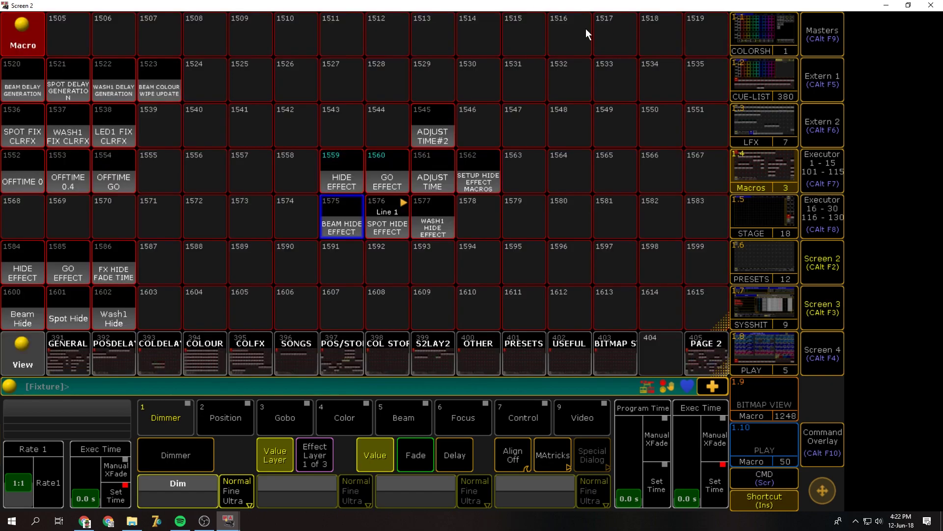
pyautogui.rightClick(346, 164)
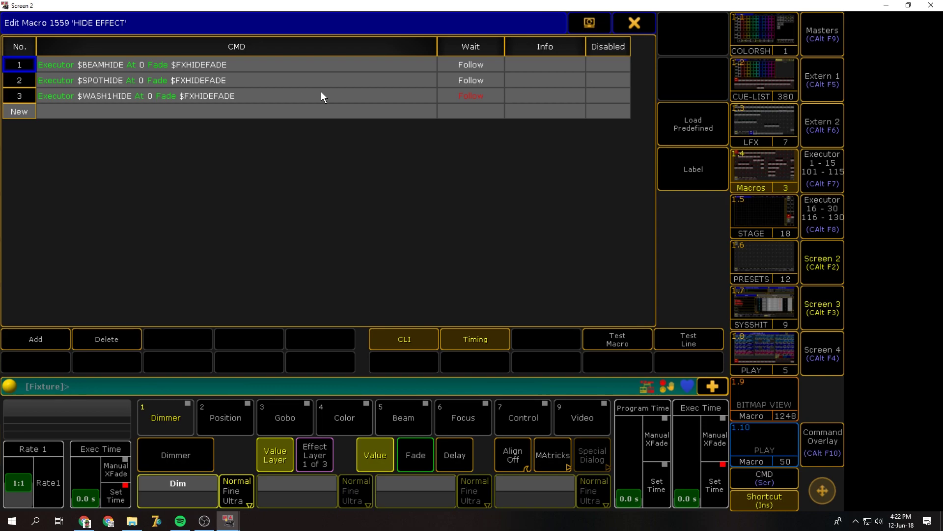
pyautogui.click(626, 26)
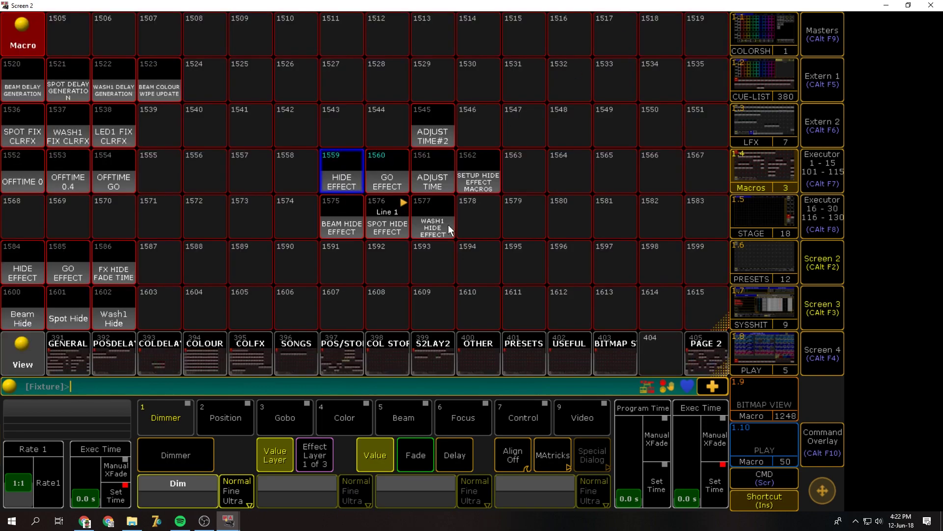